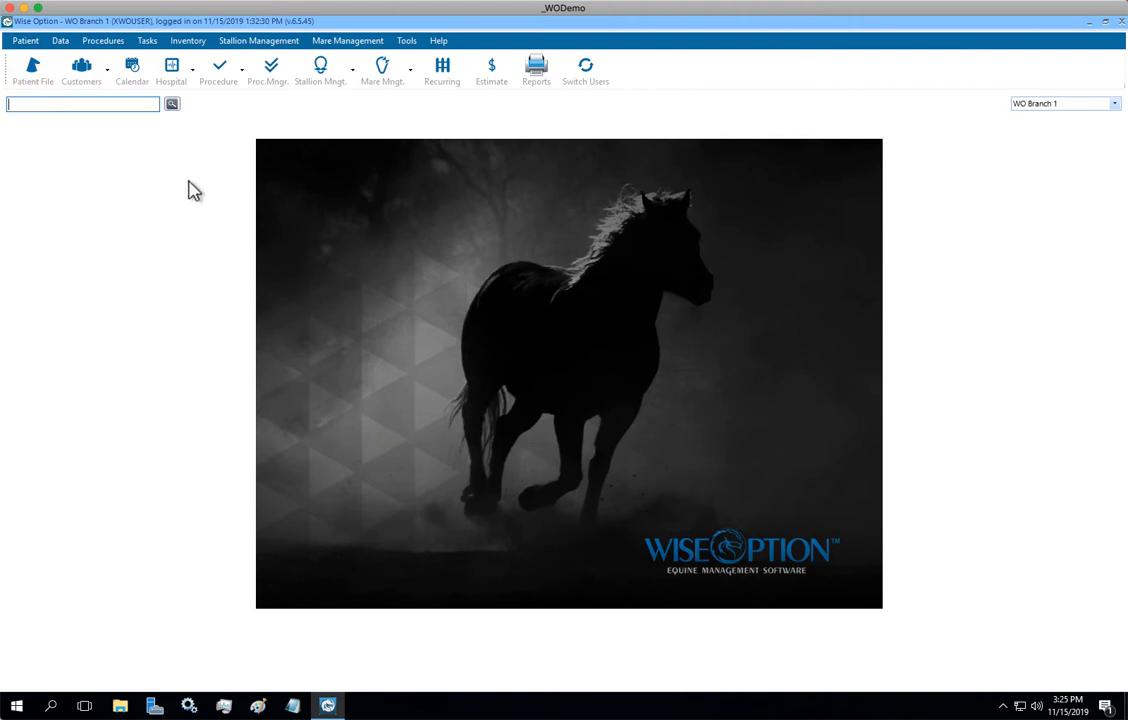
Start a new record in the mare Breeding Log for mare 82 | Palmer with stallion Fast Track Brother (Brother), choosing from all mares and stallions.
{"action": "left_click", "coordinate": [401, 79]}
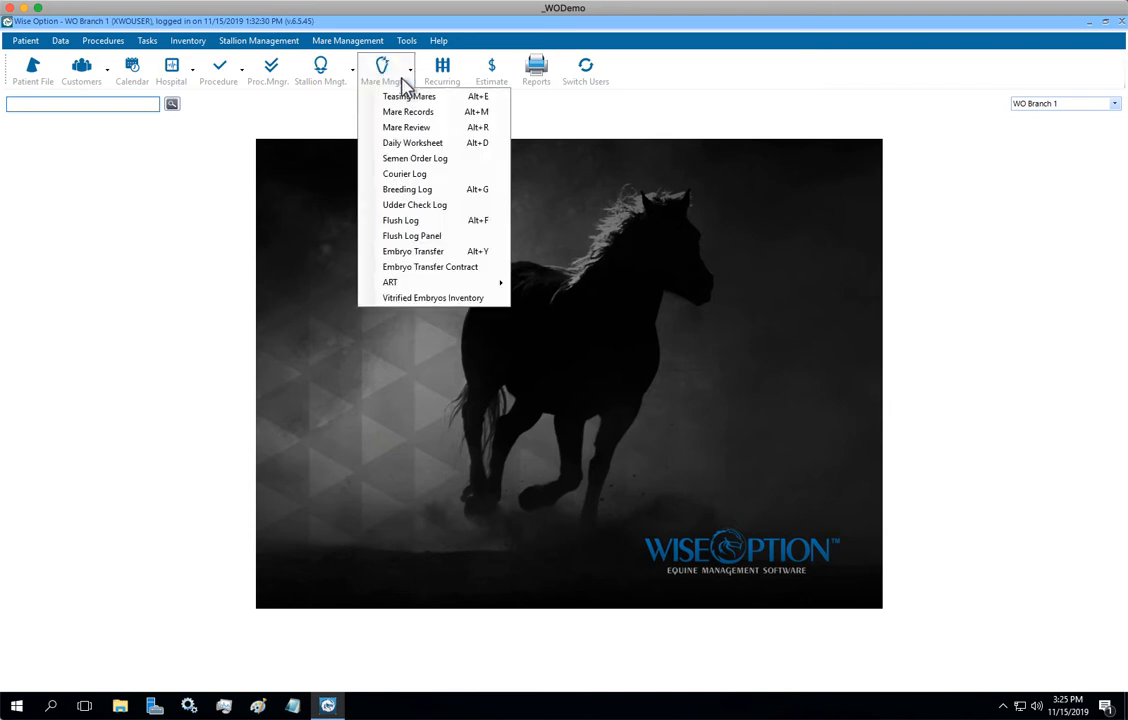
{"action": "left_click", "coordinate": [450, 199]}
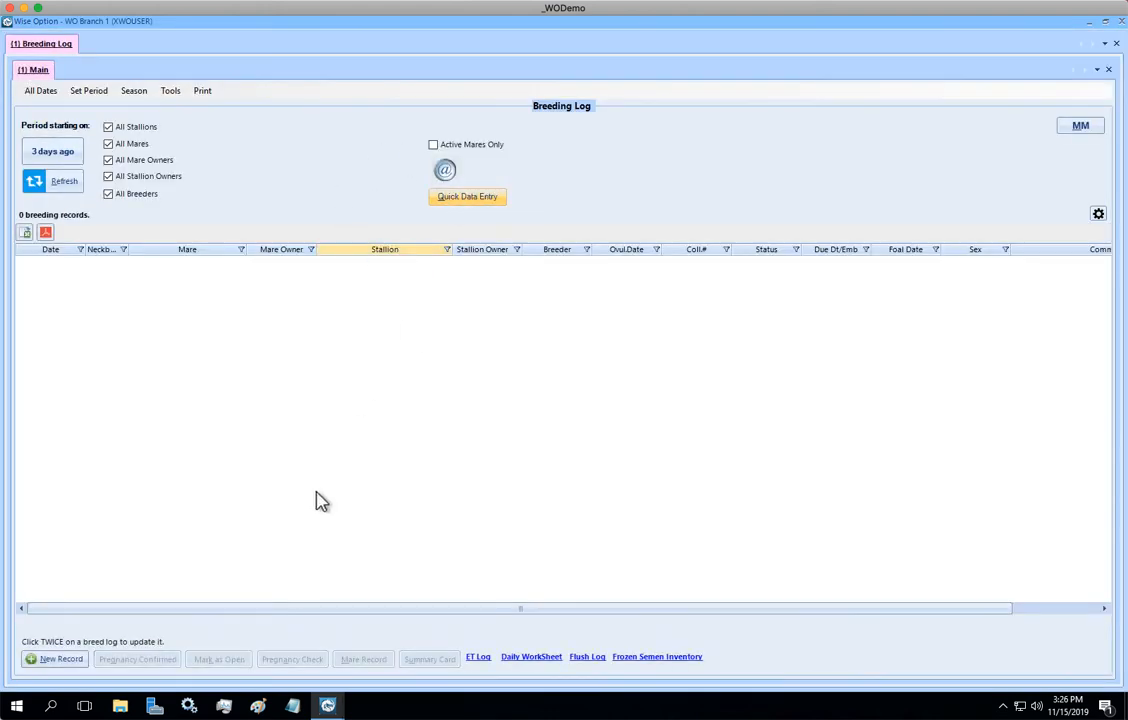
{"action": "left_click", "coordinate": [62, 662]}
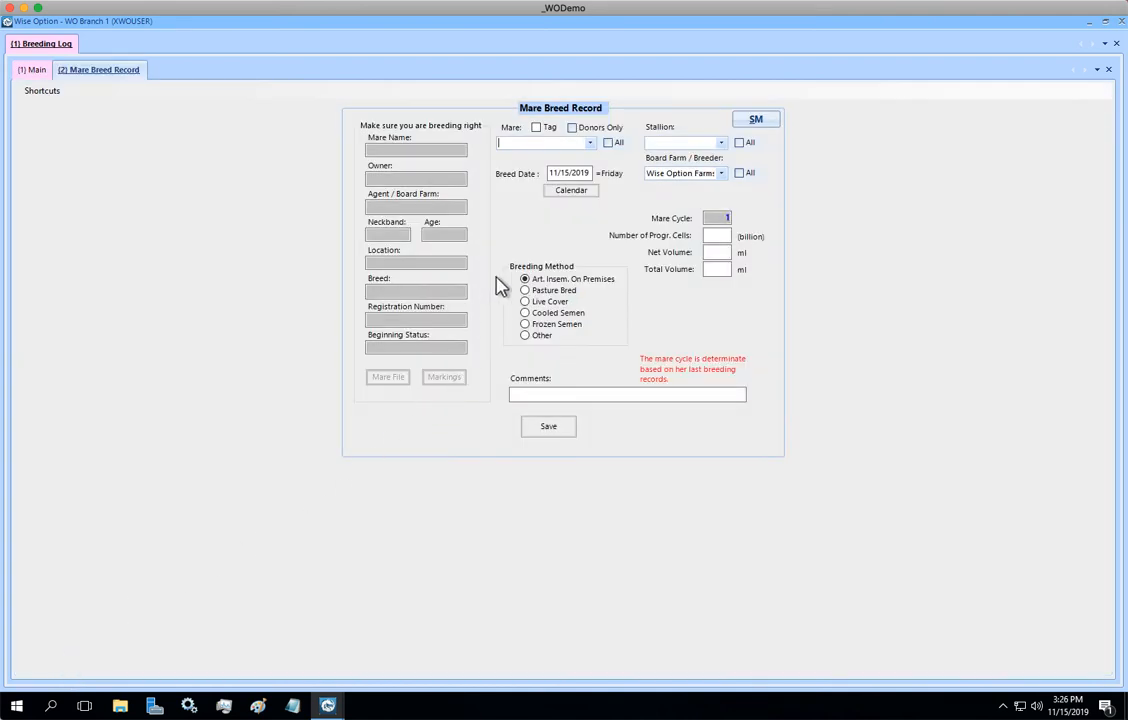
{"action": "left_click", "coordinate": [607, 143]}
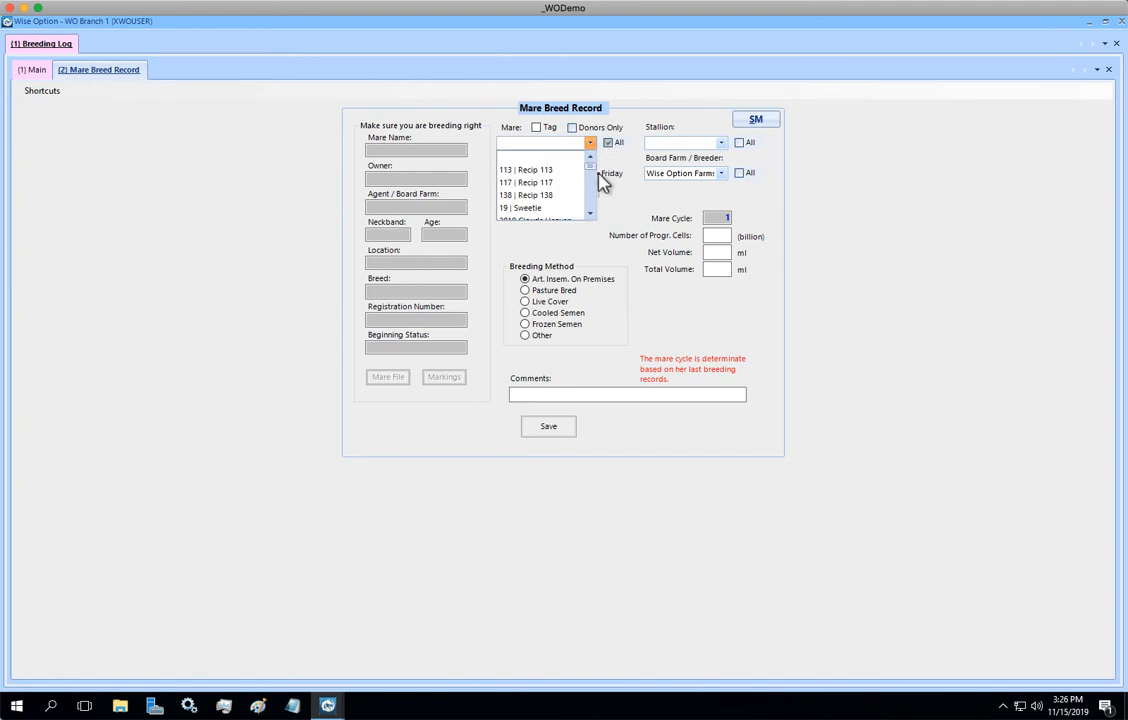
{"action": "scroll", "coordinate": [594, 206], "scroll_direction": "down", "scroll_amount": 3}
{"action": "scroll", "coordinate": [595, 203], "scroll_direction": "down", "scroll_amount": 2}
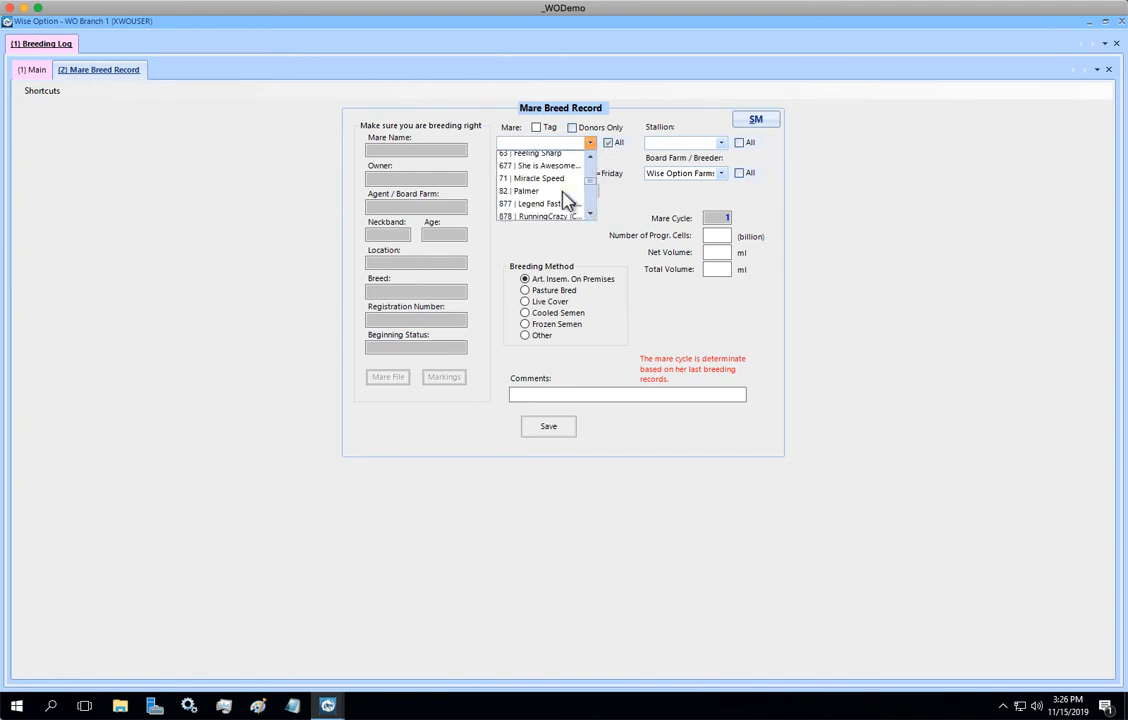
{"action": "left_click", "coordinate": [566, 198]}
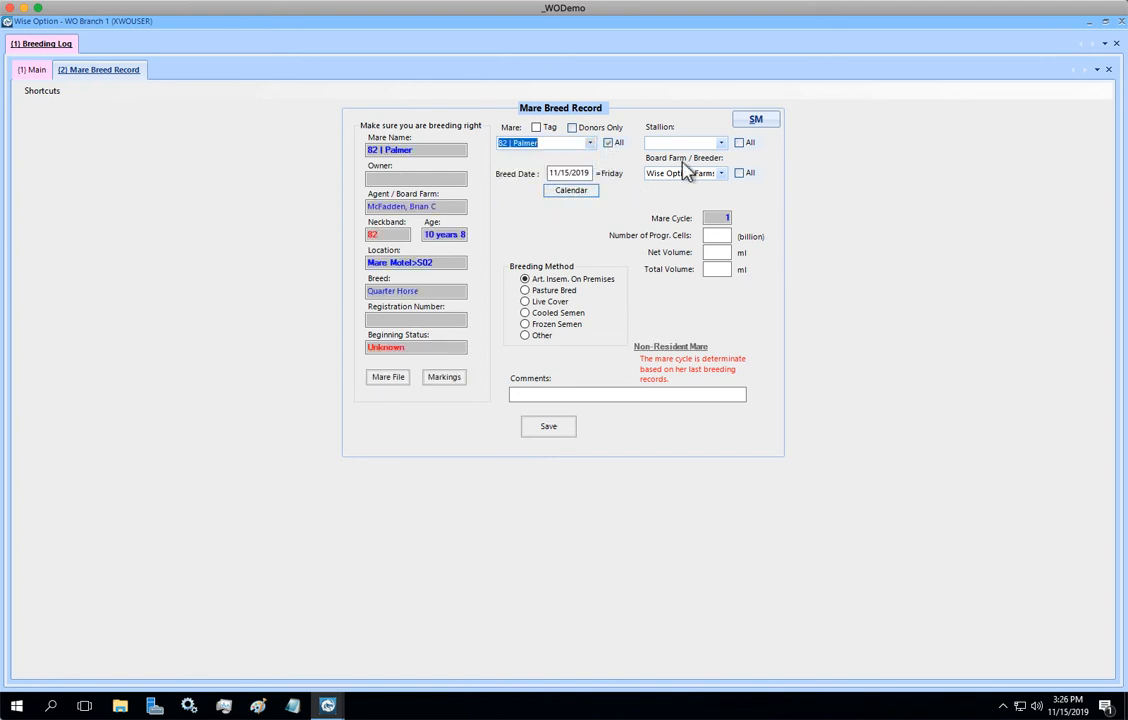
{"action": "left_click", "coordinate": [740, 143]}
{"action": "left_click", "coordinate": [670, 196]}
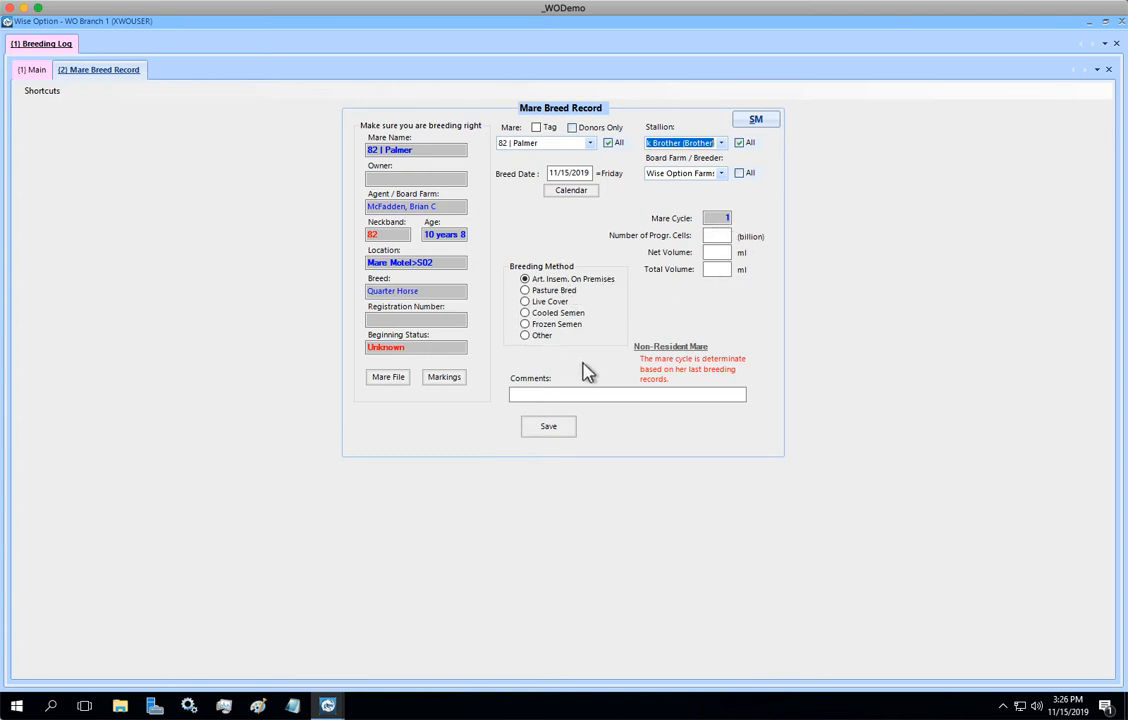
Save the breeding record without reviewing the contract, opting to check ovulation and setting the mare's beginning status to B (Barren).
{"action": "left_click", "coordinate": [550, 428]}
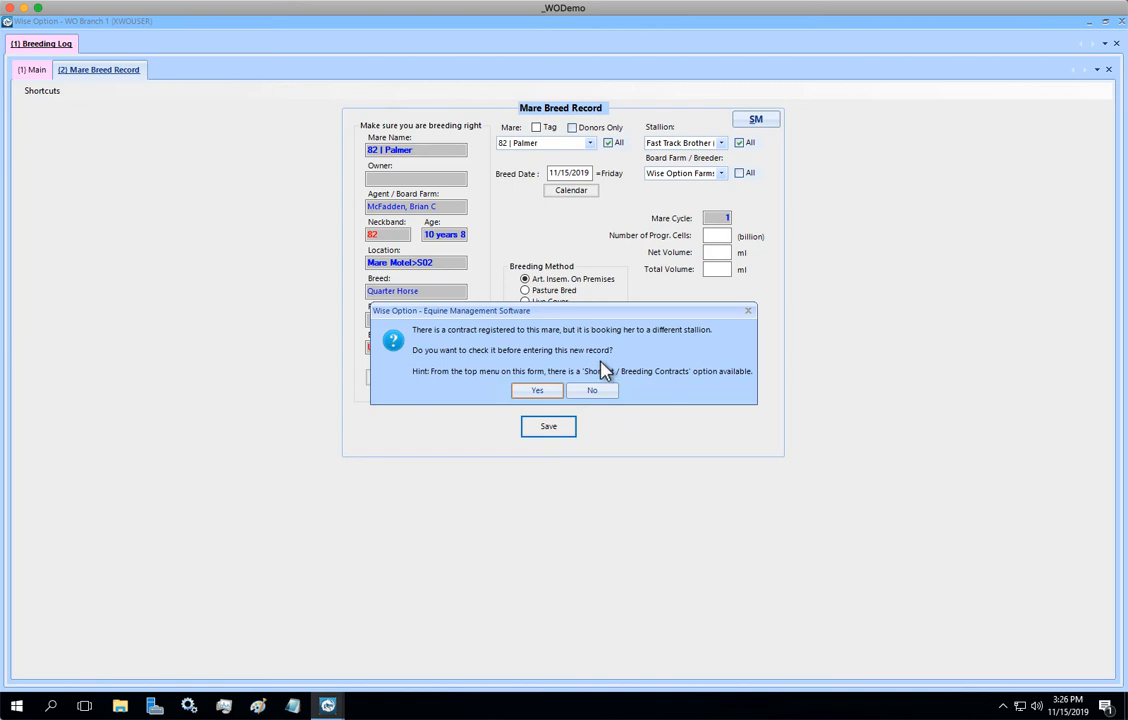
{"action": "left_click", "coordinate": [595, 391]}
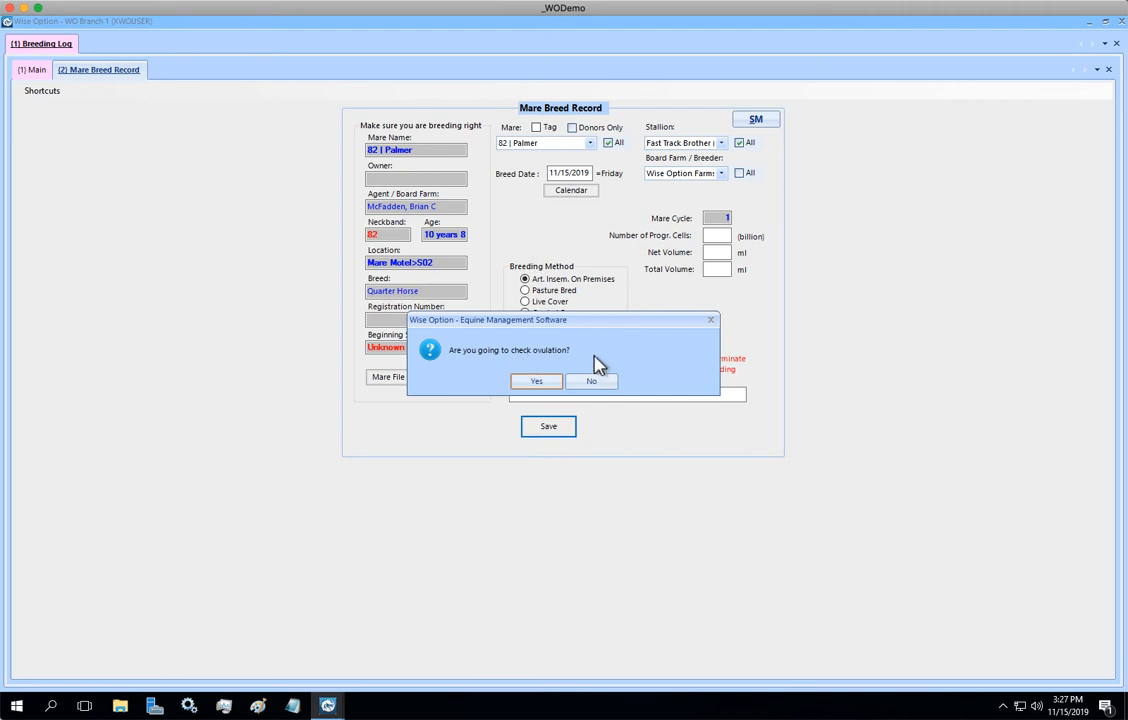
{"action": "left_click", "coordinate": [541, 388]}
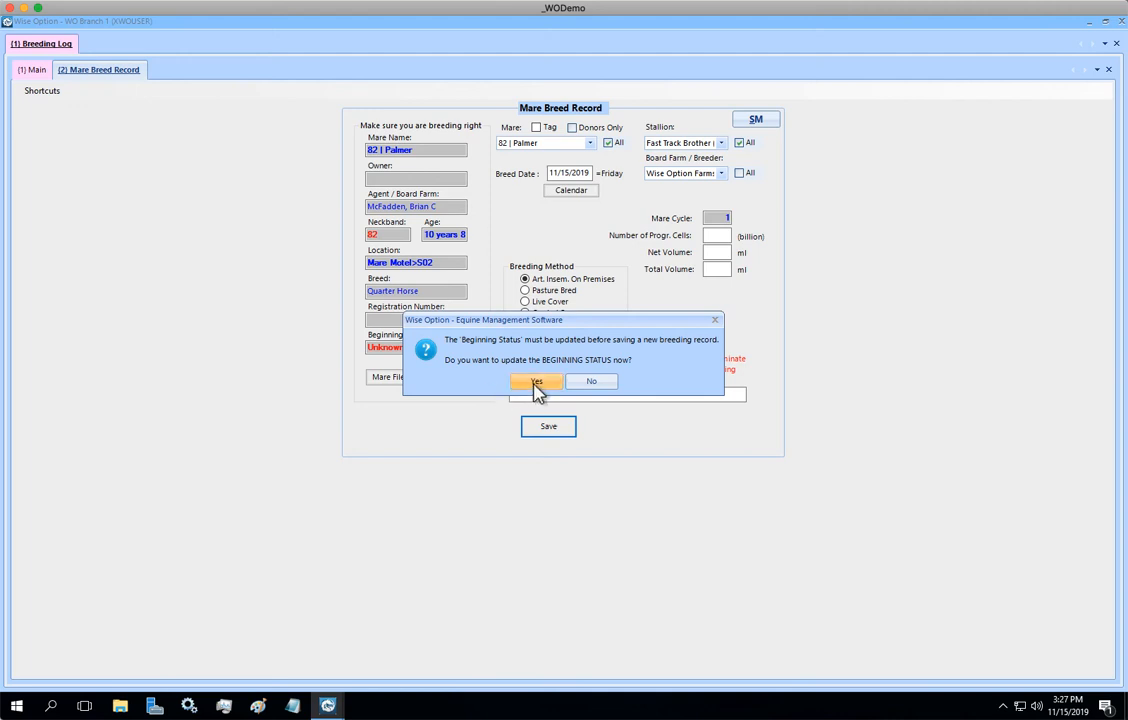
{"action": "left_click", "coordinate": [536, 383]}
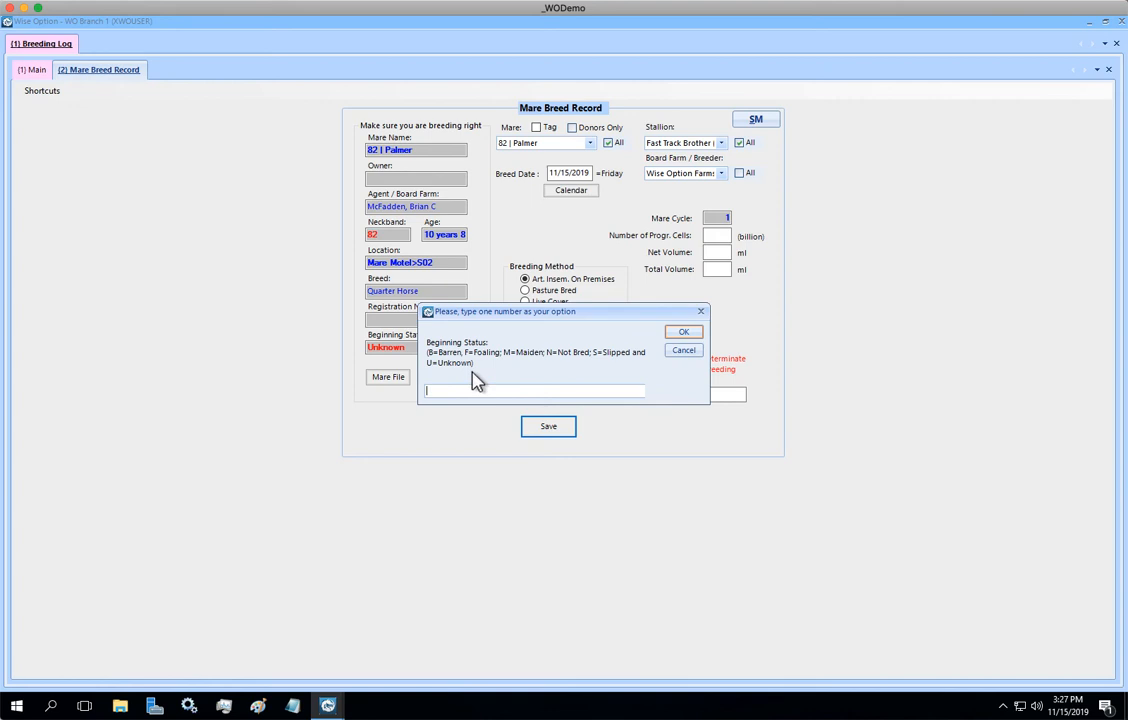
{"action": "type", "text": "b"}
{"action": "key", "text": "Return"}
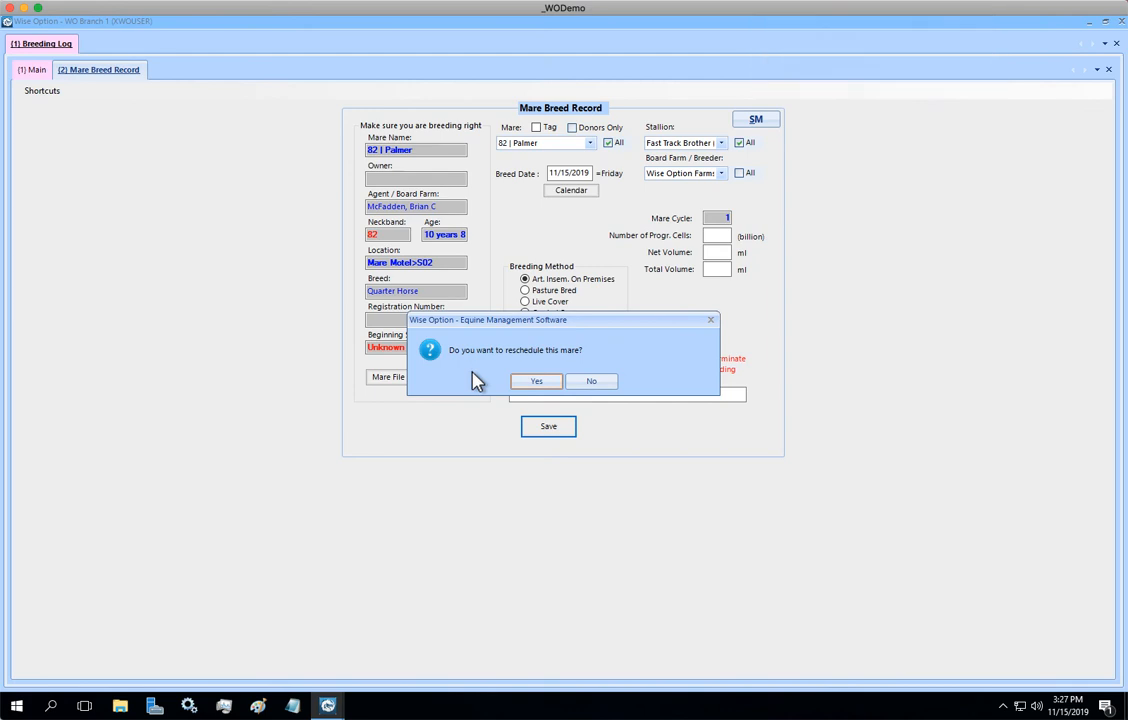
Reschedule the mare for tomorrow, 11/16/2019, with the reminder comment "rb".
{"action": "left_click", "coordinate": [535, 383]}
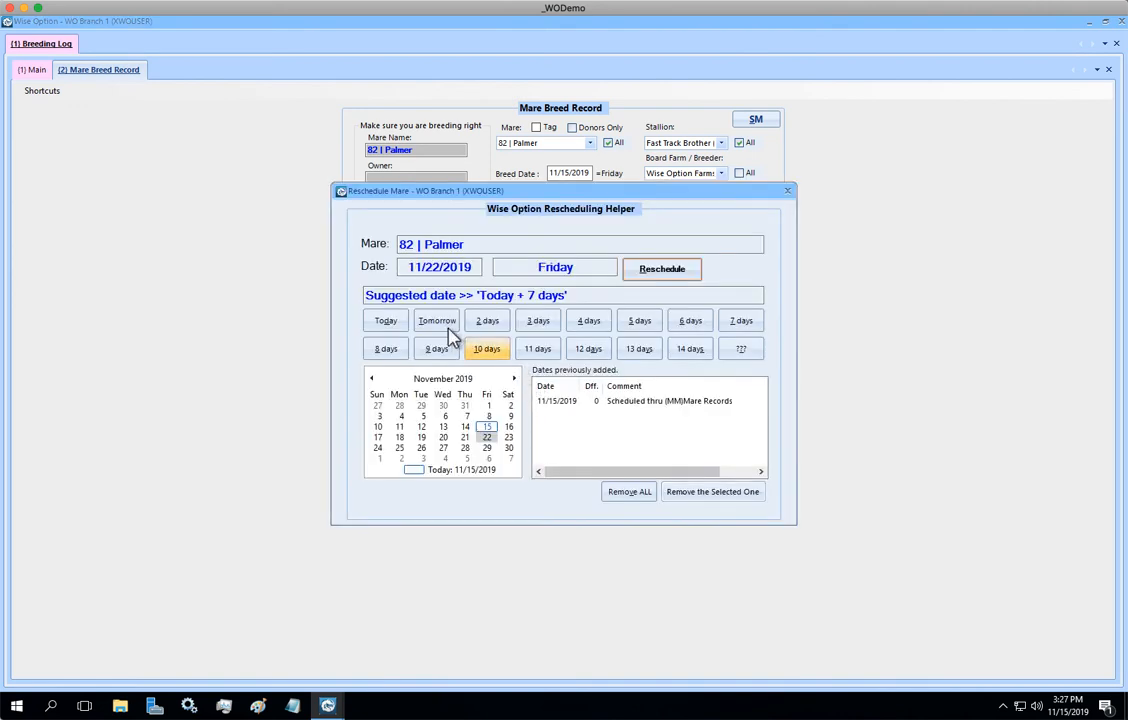
{"action": "left_click", "coordinate": [446, 327]}
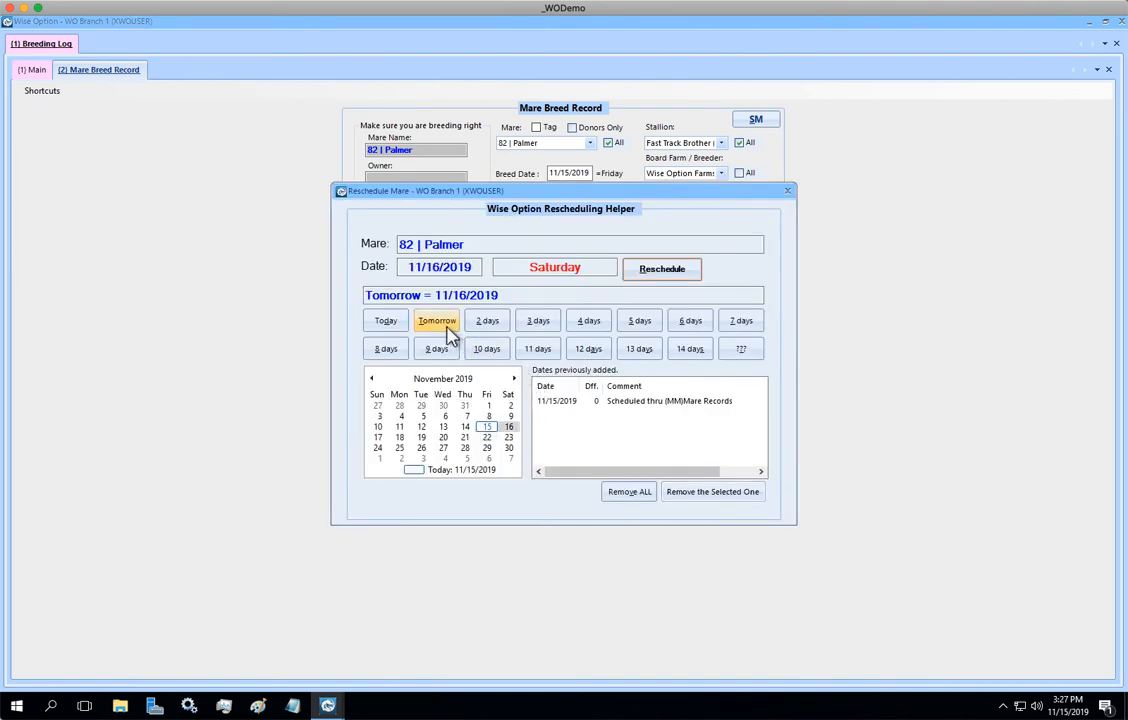
{"action": "left_click", "coordinate": [672, 278]}
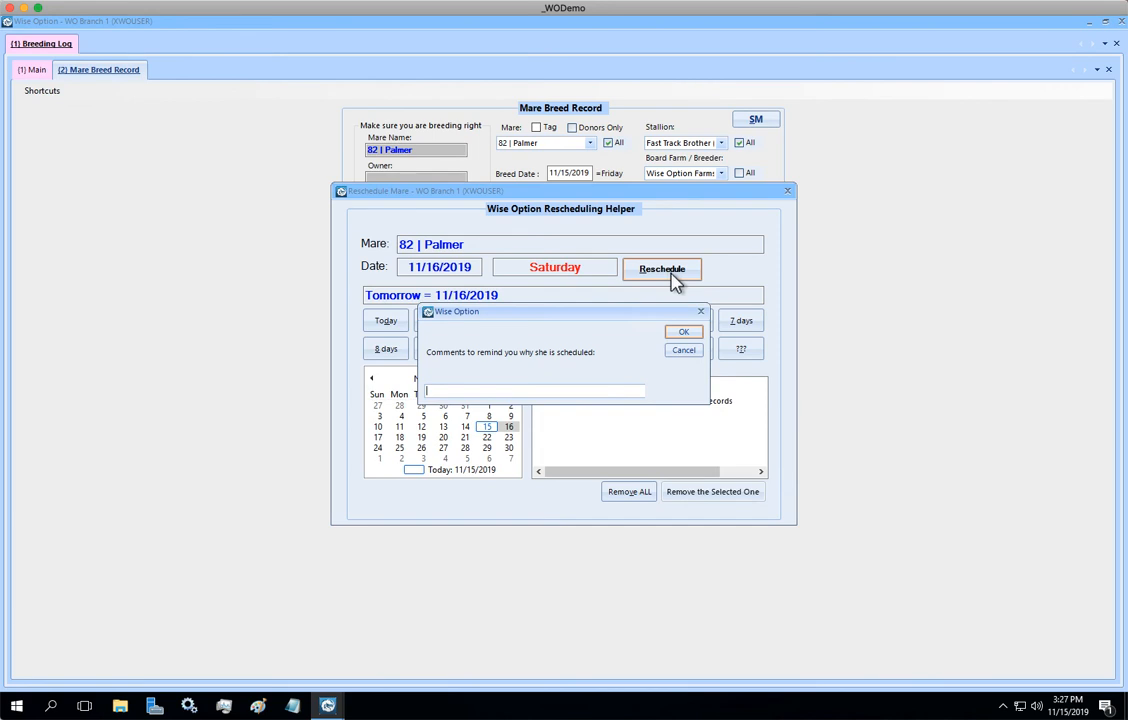
{"action": "type", "text": "rb"}
{"action": "key", "text": "Return"}
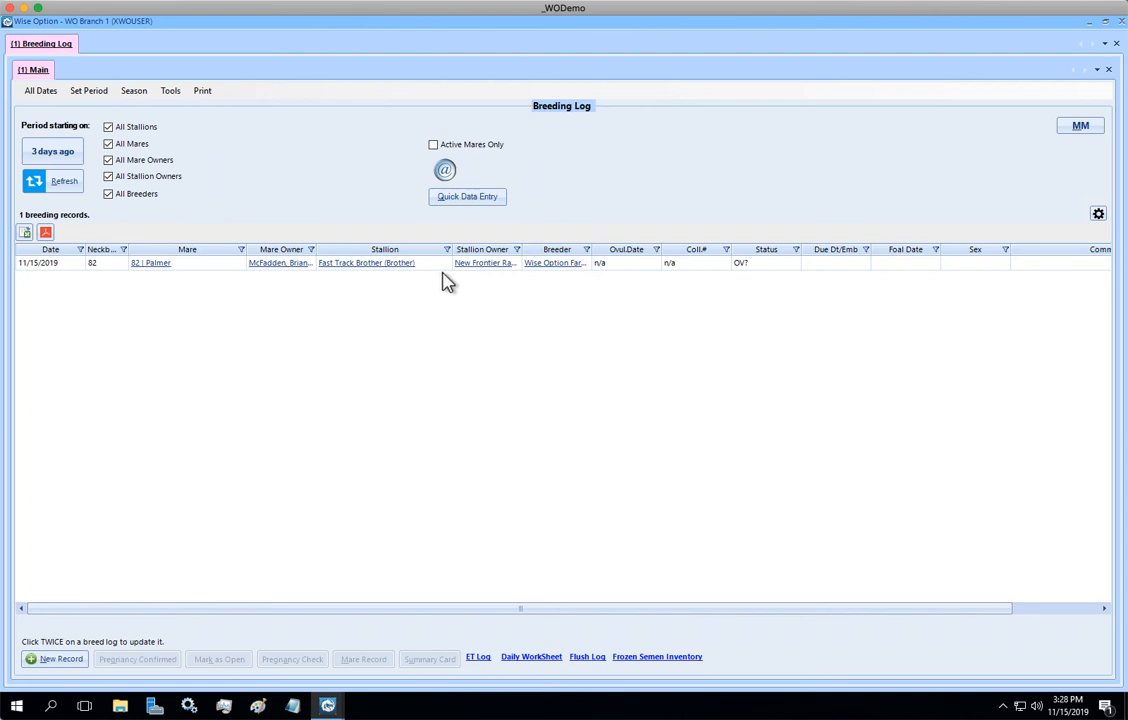
Open the mare management Daily Worksheet in its own tab alongside the Breeding Log.
{"action": "right_click", "coordinate": [45, 46]}
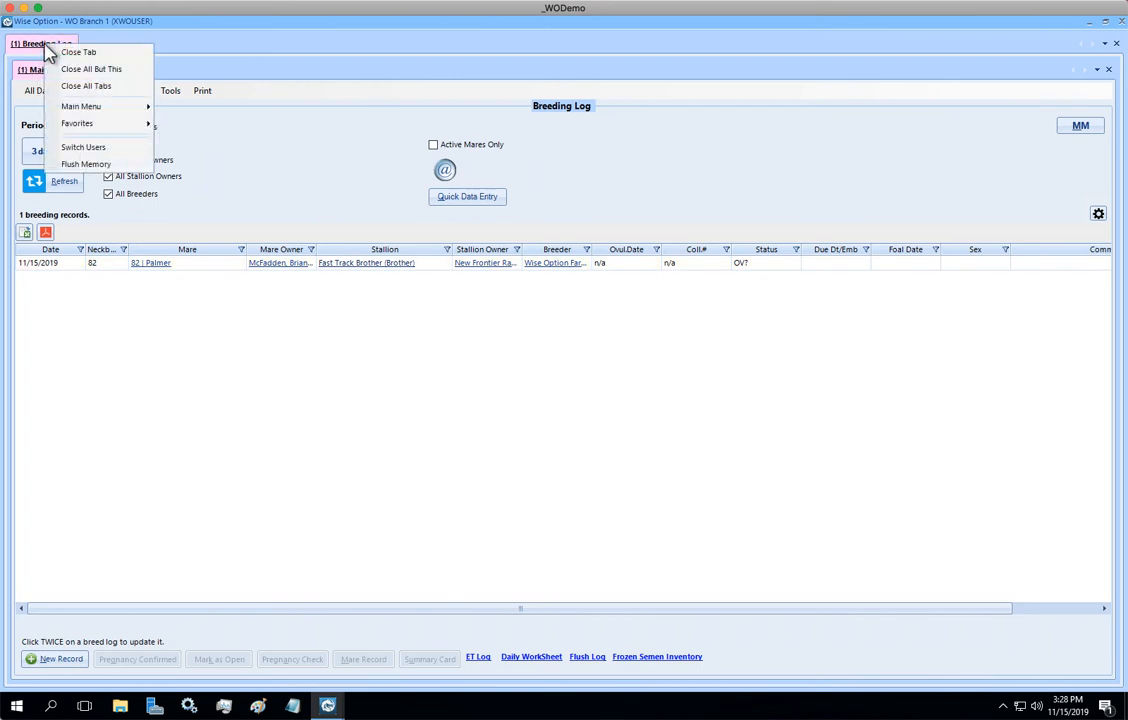
{"action": "mouse_move", "coordinate": [112, 105]}
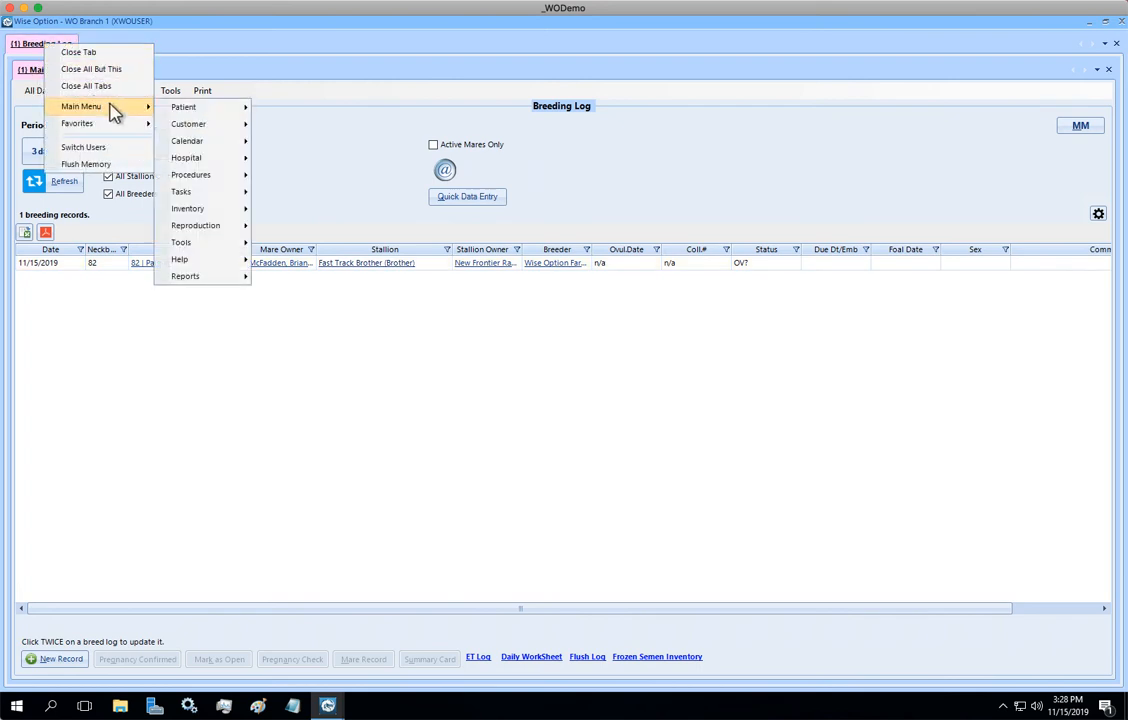
{"action": "mouse_move", "coordinate": [230, 157]}
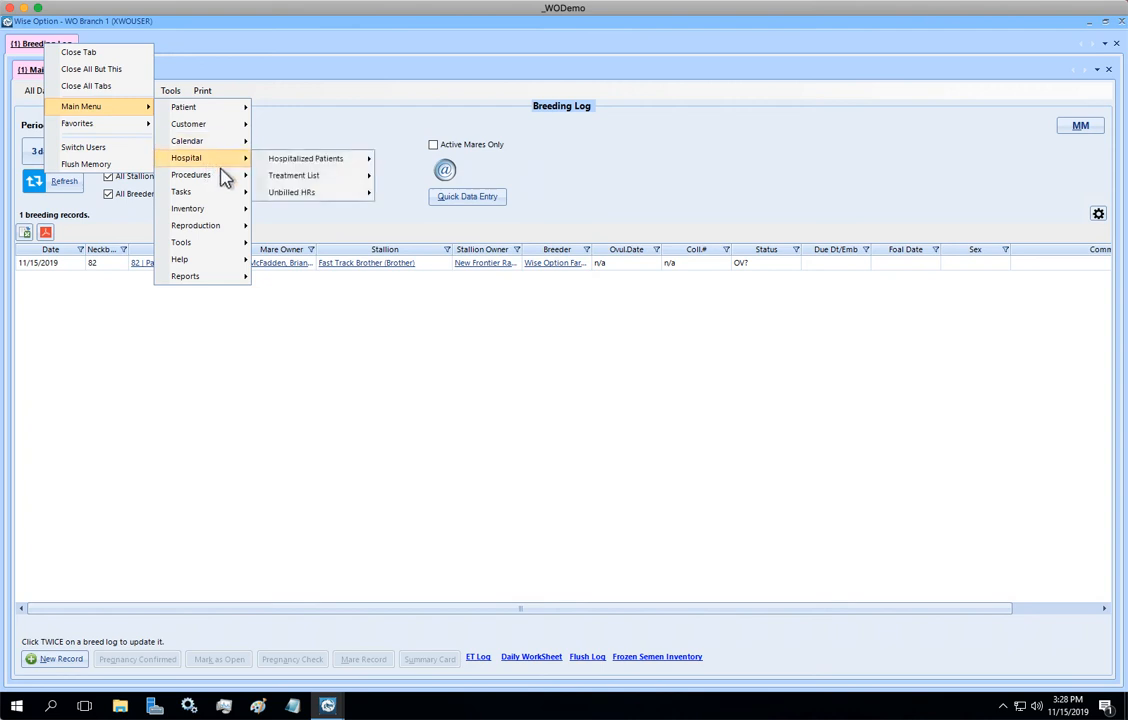
{"action": "mouse_move", "coordinate": [242, 229]}
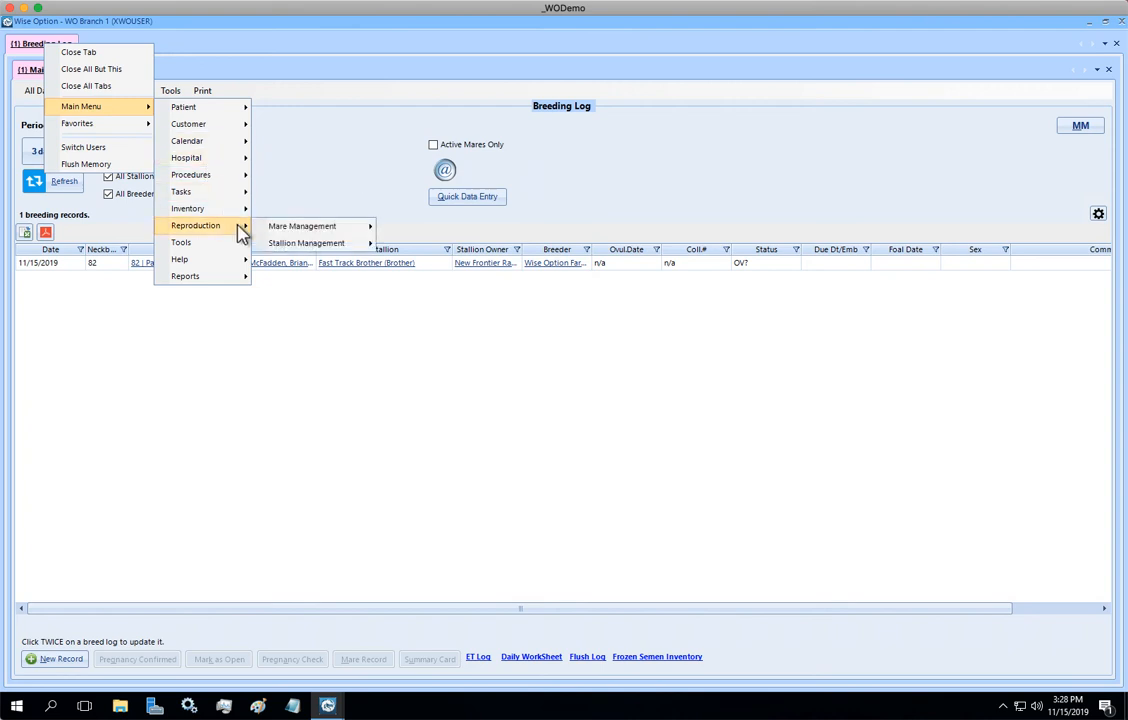
{"action": "mouse_move", "coordinate": [310, 226]}
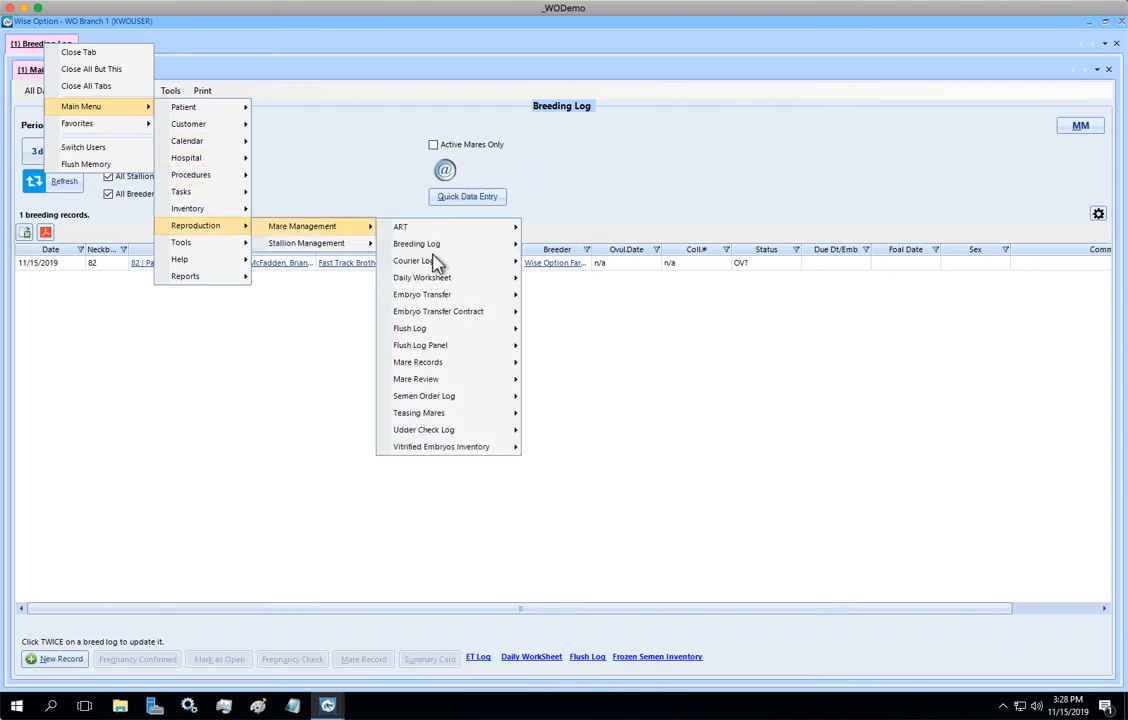
{"action": "mouse_move", "coordinate": [505, 277]}
{"action": "left_click", "coordinate": [575, 282]}
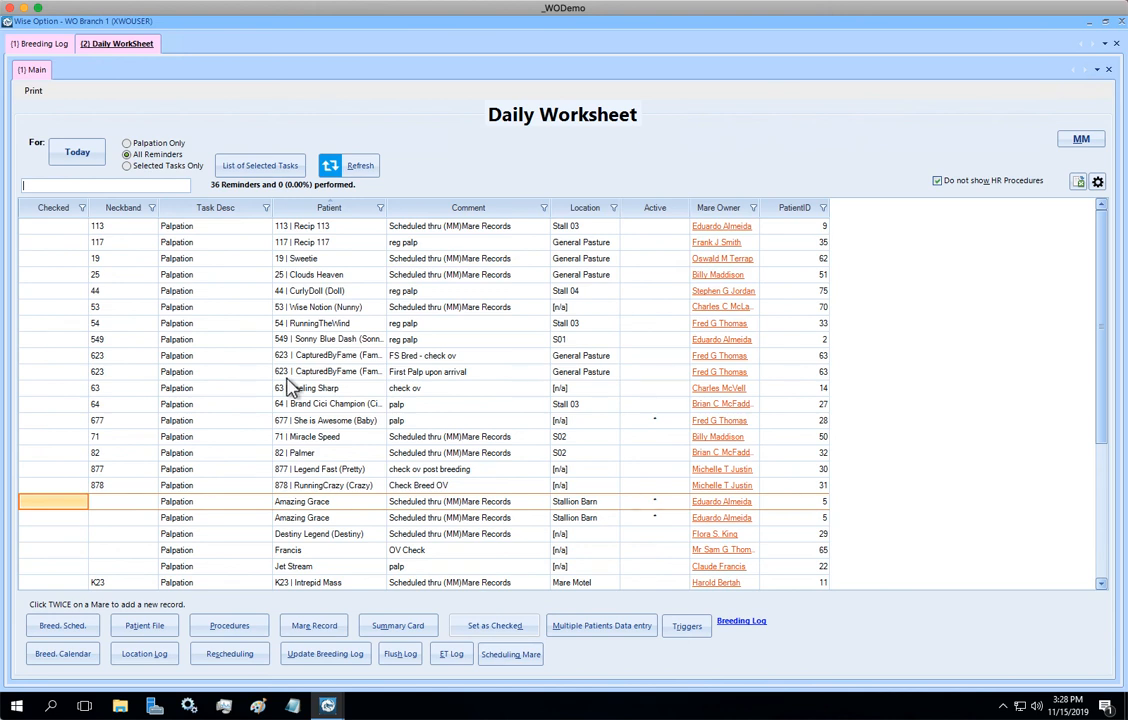
Open the summary card of 53 | Wise Notion (Nunny) and start a new breed record from her breeding log.
{"action": "left_click", "coordinate": [431, 309]}
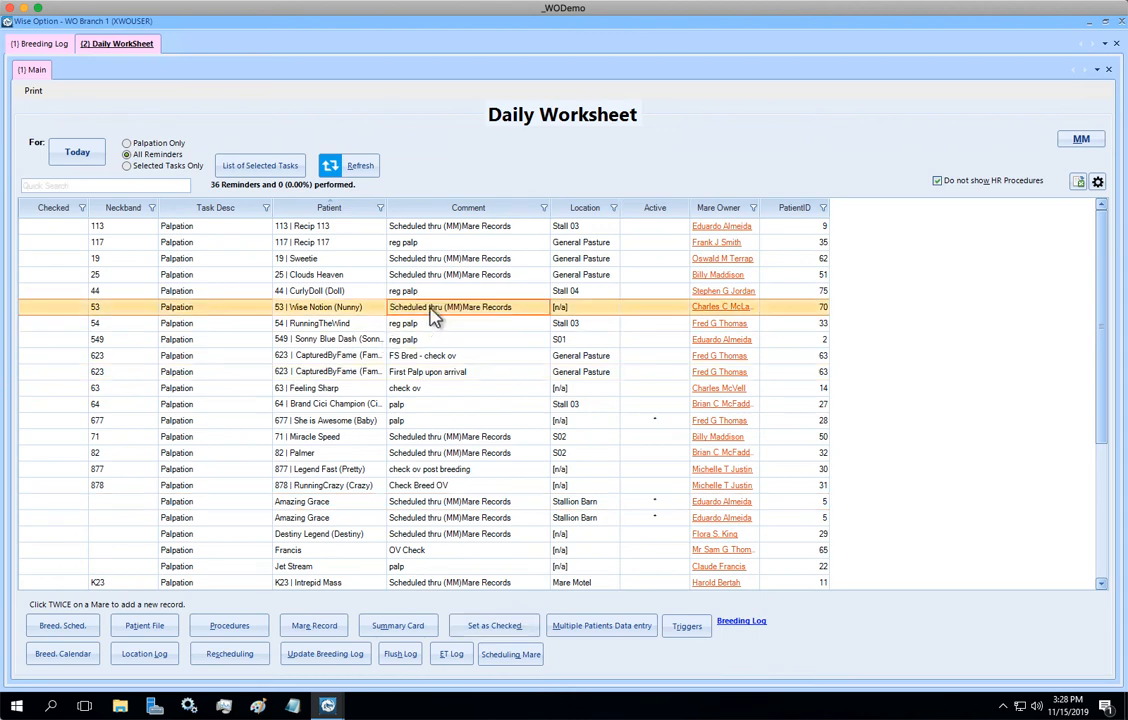
{"action": "double_click", "coordinate": [306, 311]}
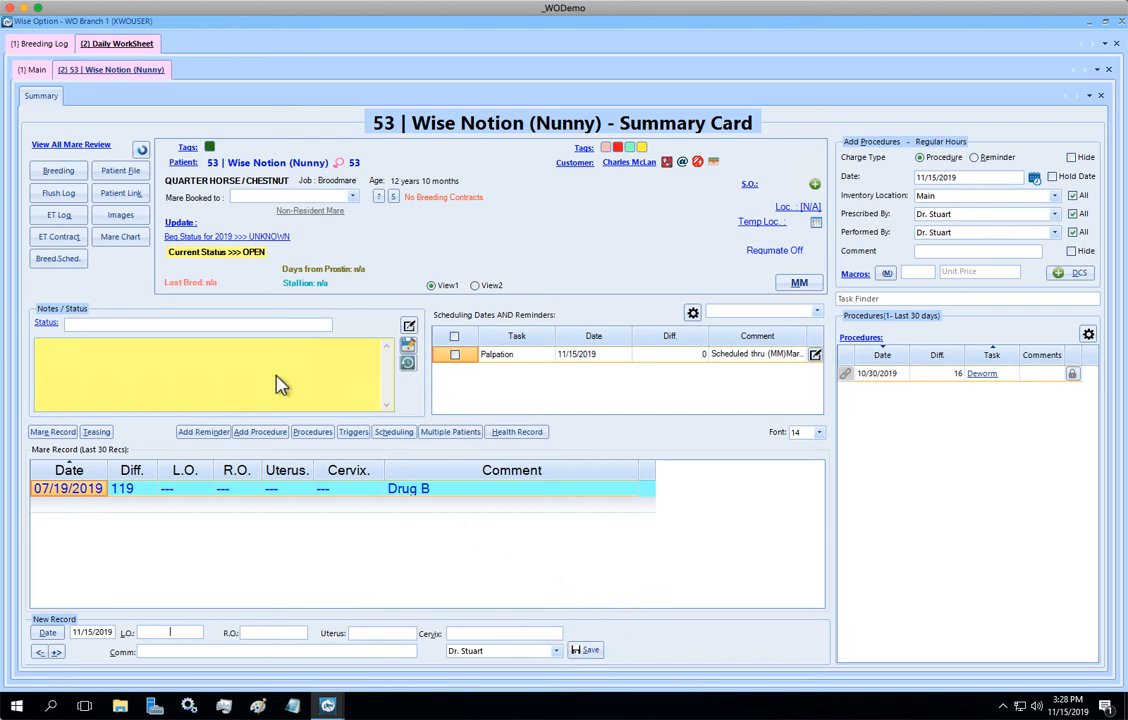
{"action": "left_click", "coordinate": [60, 173]}
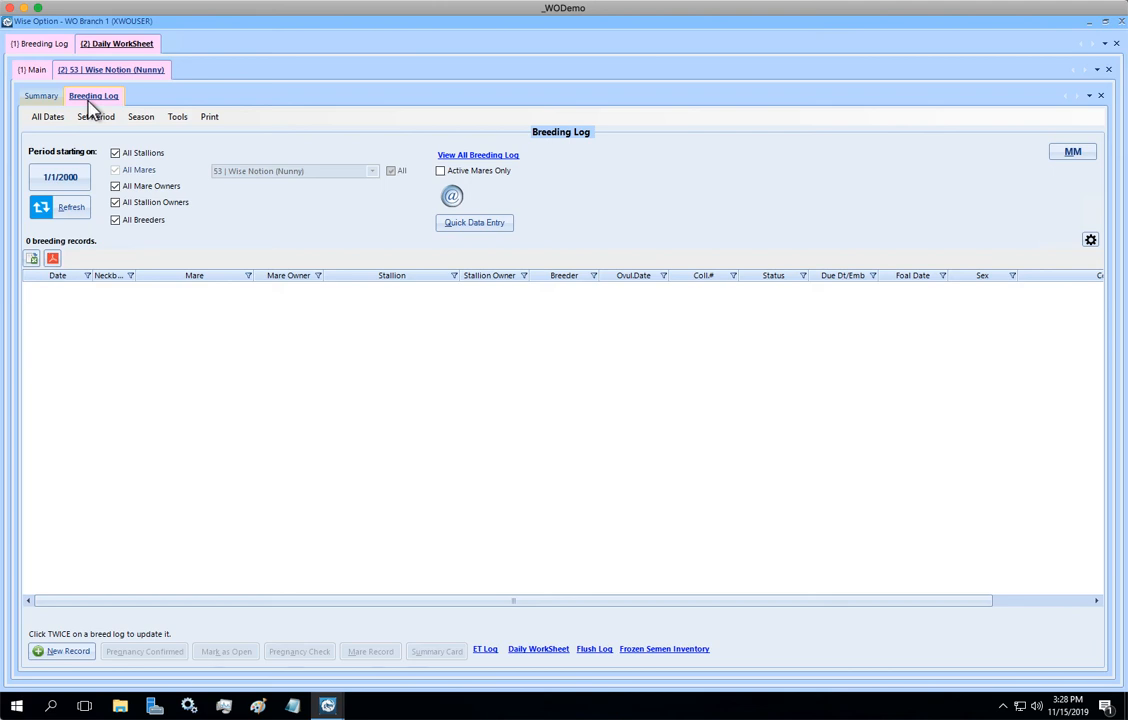
{"action": "left_click", "coordinate": [62, 651]}
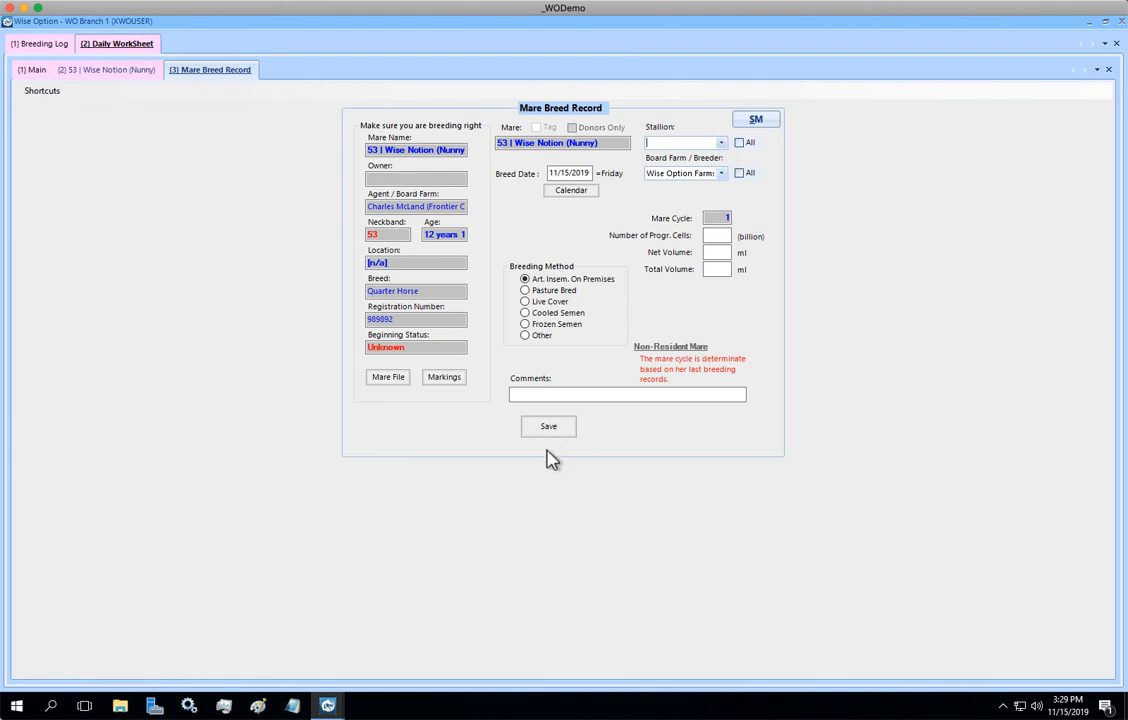
Look back at the Daily Worksheet list and Wise Notion's breeding log, ending on her summary card.
{"action": "left_click", "coordinate": [113, 72]}
{"action": "left_click", "coordinate": [36, 71]}
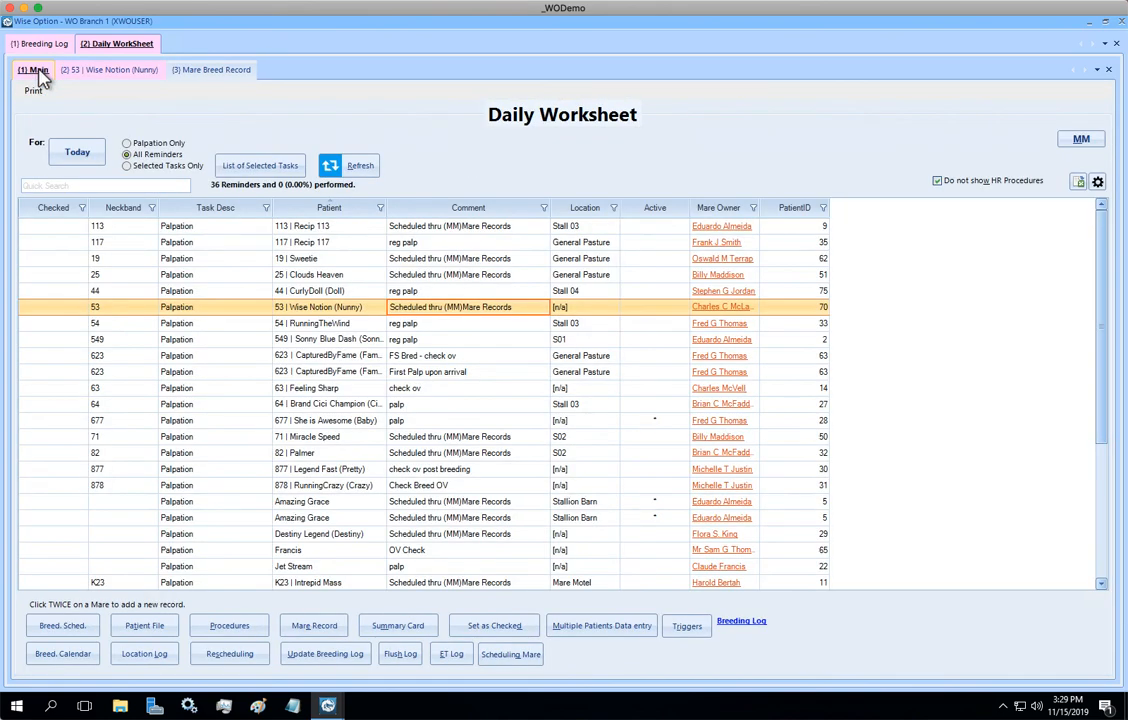
{"action": "left_click", "coordinate": [88, 72]}
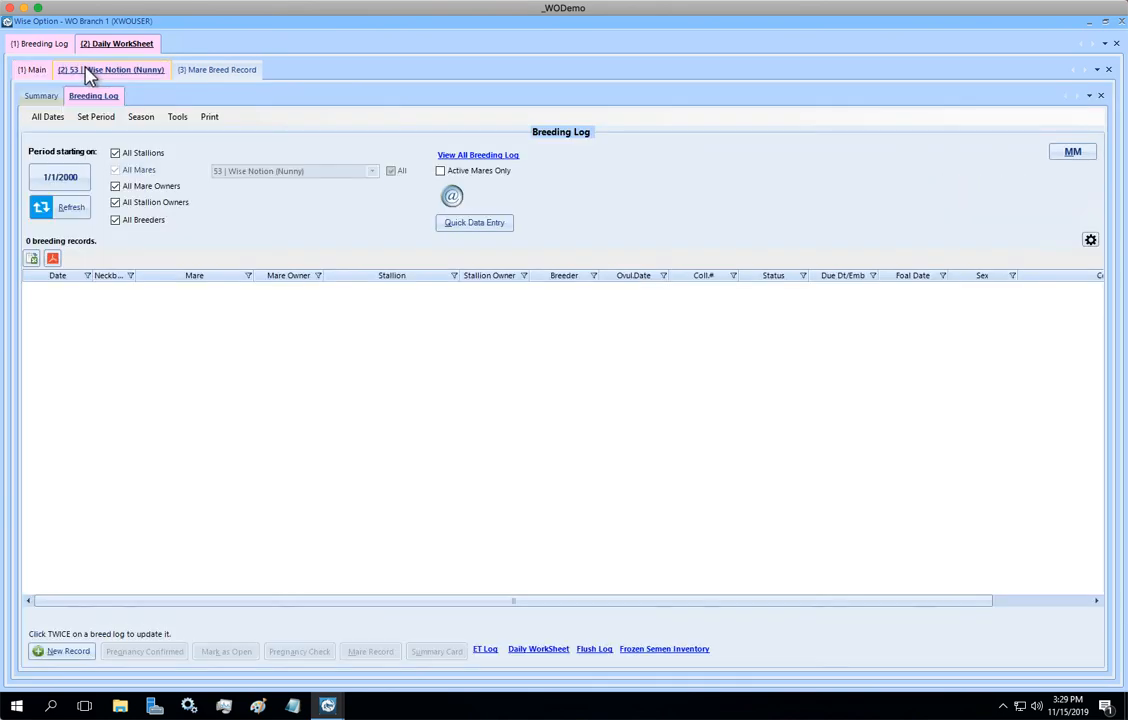
{"action": "left_click", "coordinate": [50, 98]}
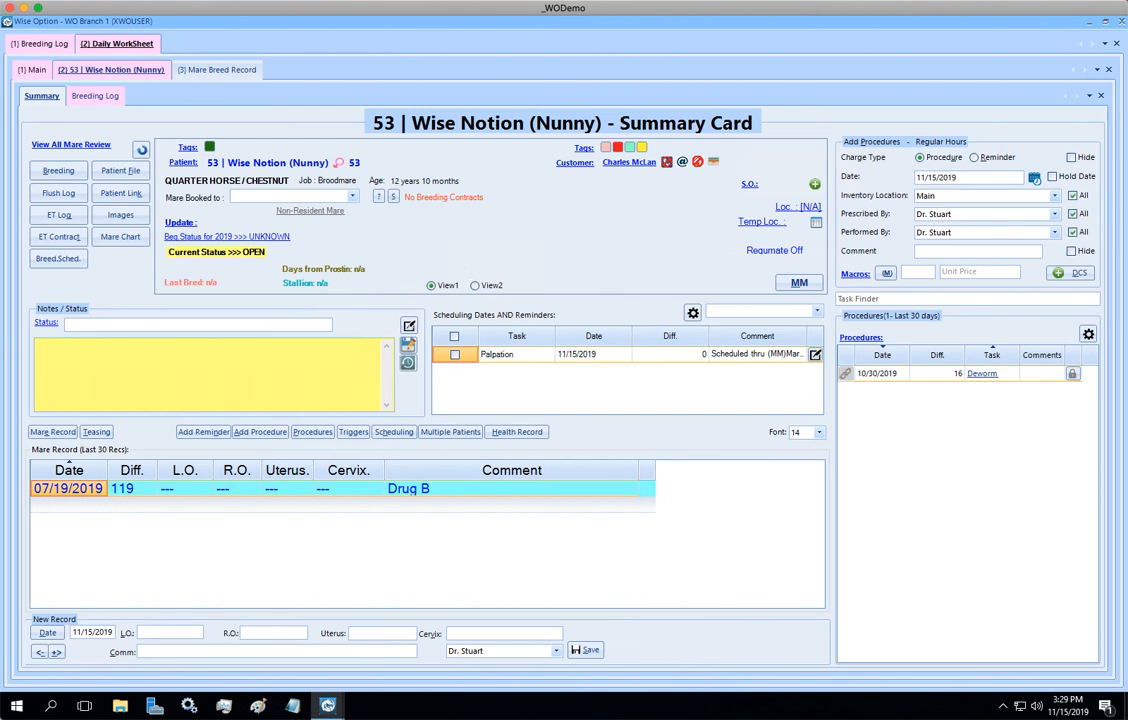
Open the patient file of 82 | Palmer from the main Breeding Log and display her mare record.
{"action": "left_click", "coordinate": [40, 44]}
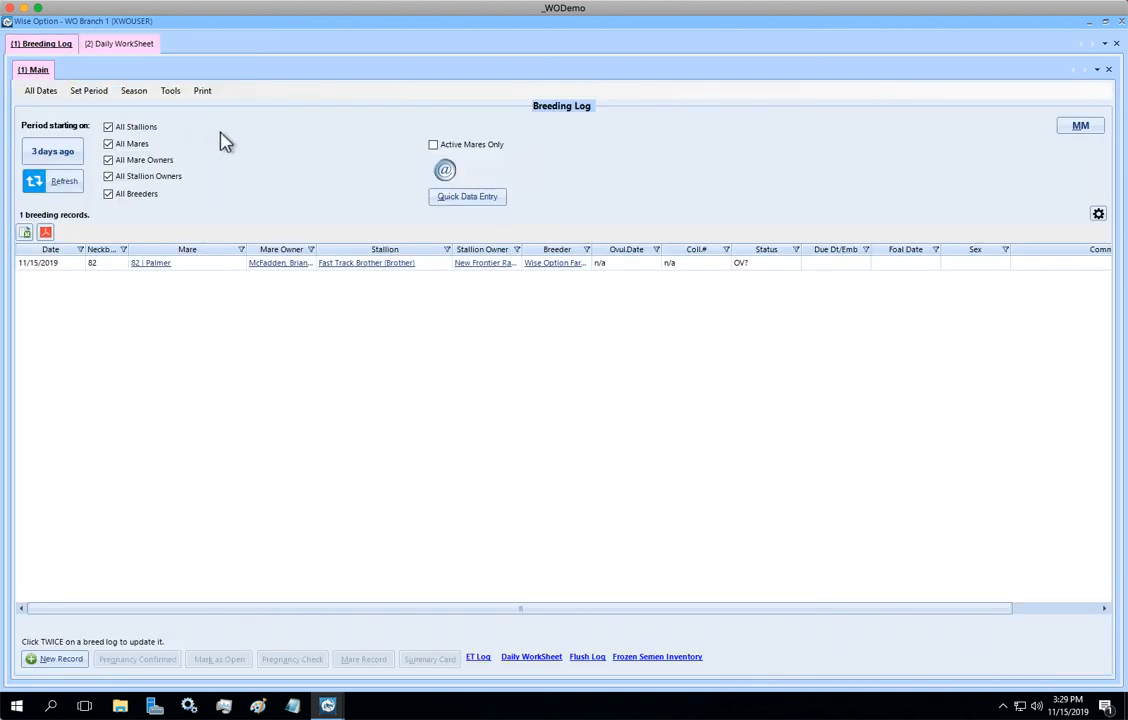
{"action": "left_click", "coordinate": [156, 263]}
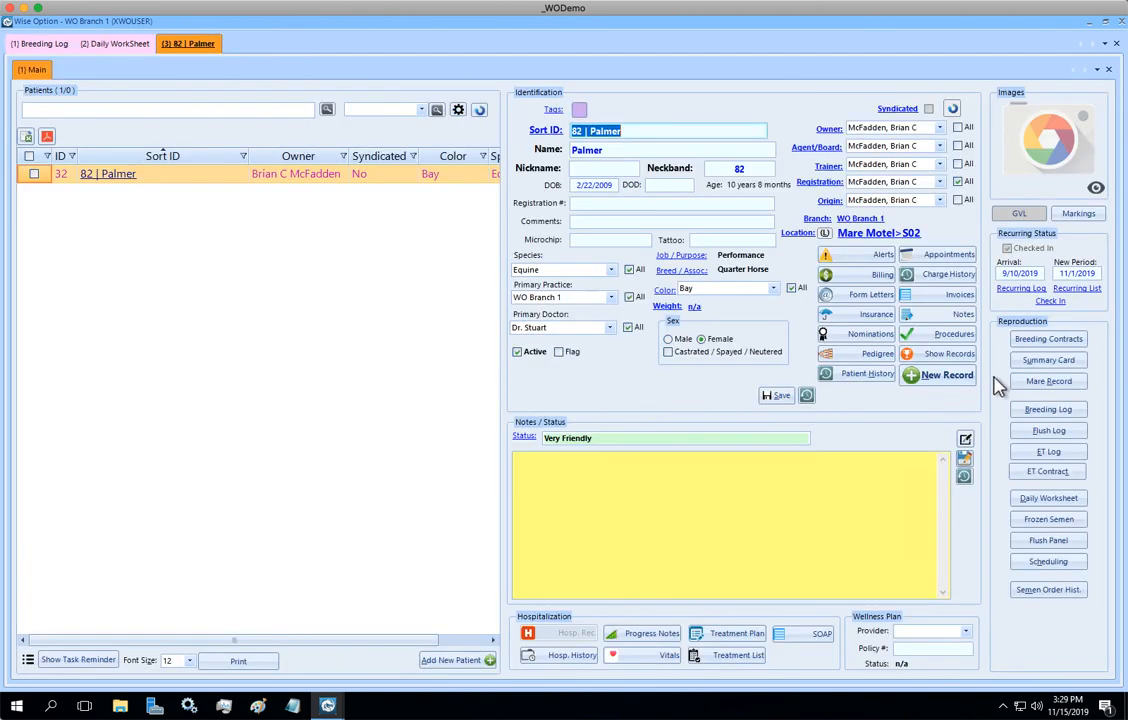
{"action": "left_click", "coordinate": [1035, 383]}
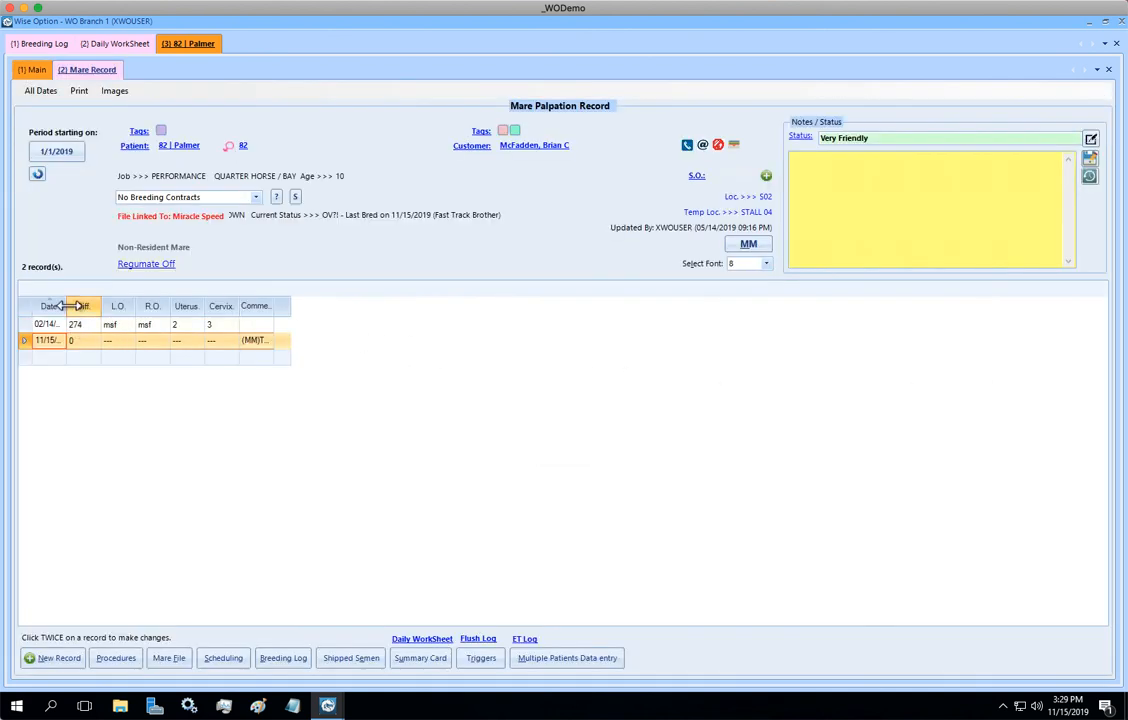
Widen the mare record's columns, including Comment, to read the breeding entry, and return to the main Breeding Log.
{"action": "left_click_drag", "start_coordinate": [66, 306], "coordinate": [351, 307]}
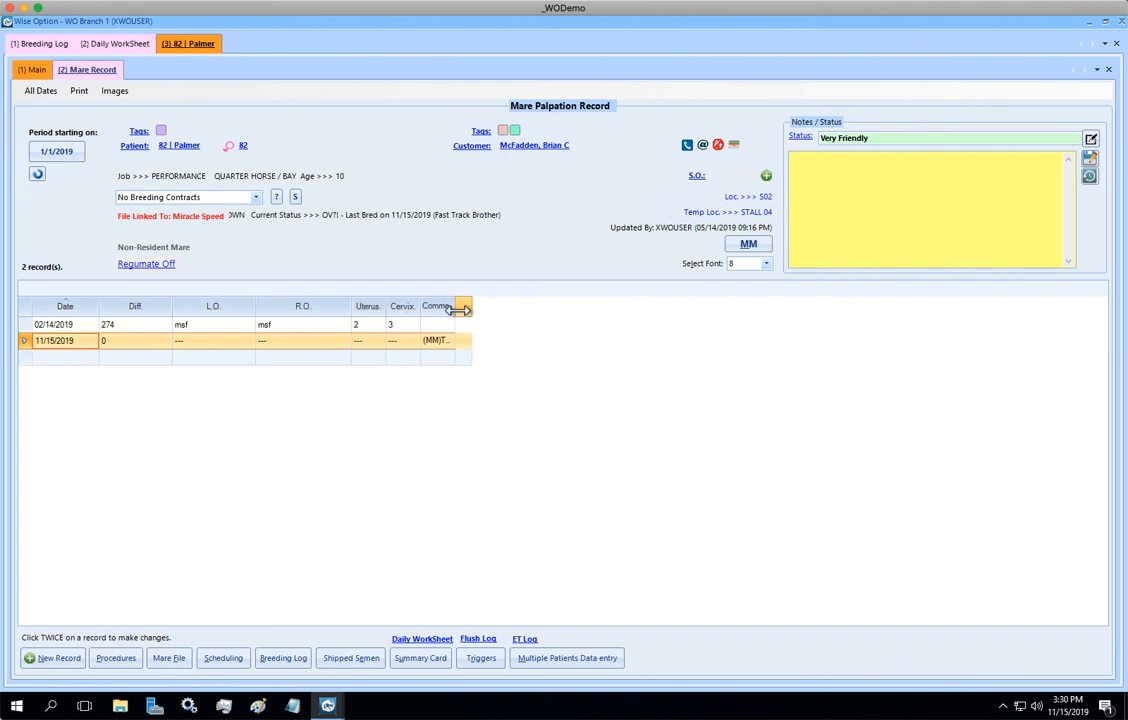
{"action": "left_click_drag", "start_coordinate": [461, 307], "coordinate": [880, 303]}
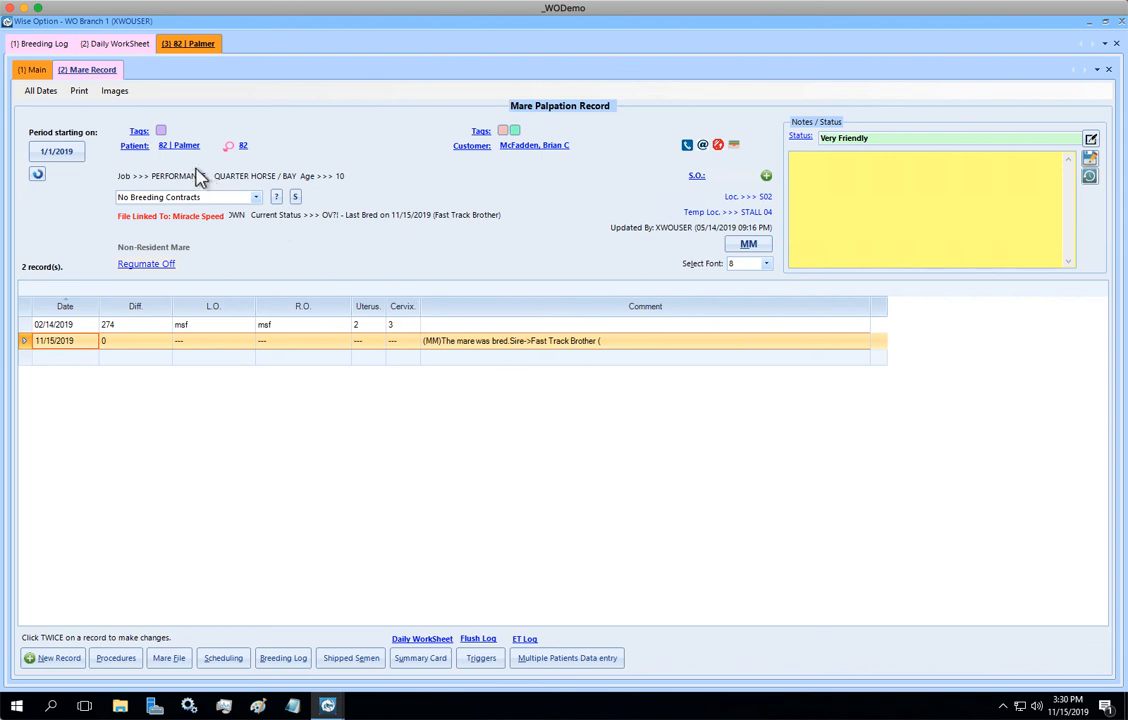
{"action": "left_click", "coordinate": [44, 52]}
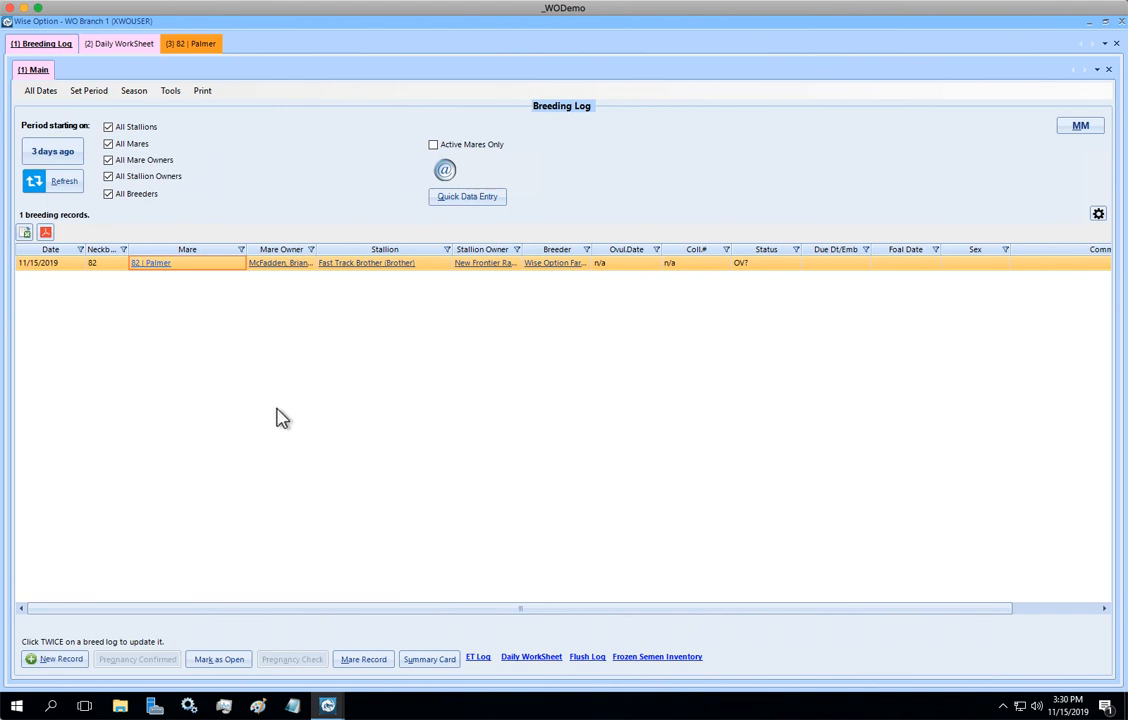